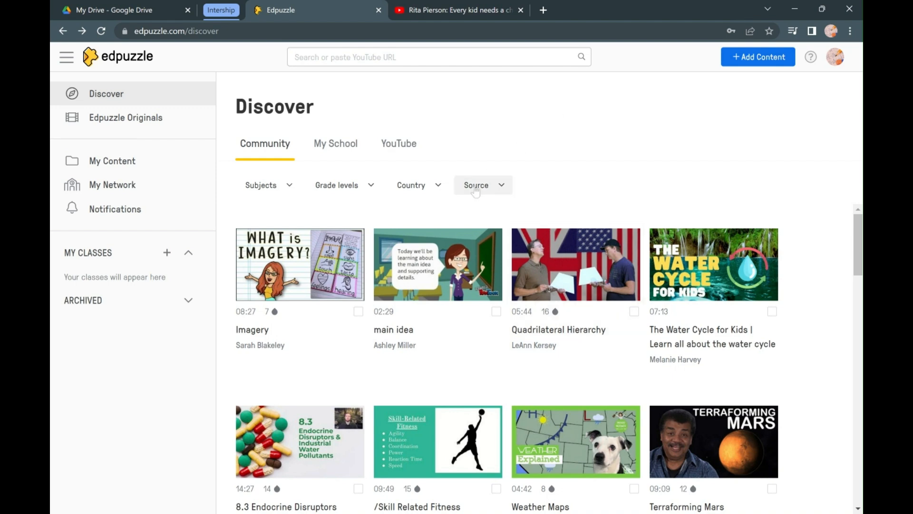
Step: Switch to YouTube and copy the share link of the "Rita Pierson: Every kid needs a champion | TED" video
{"action": "left_click", "coordinate": [424, 2]}
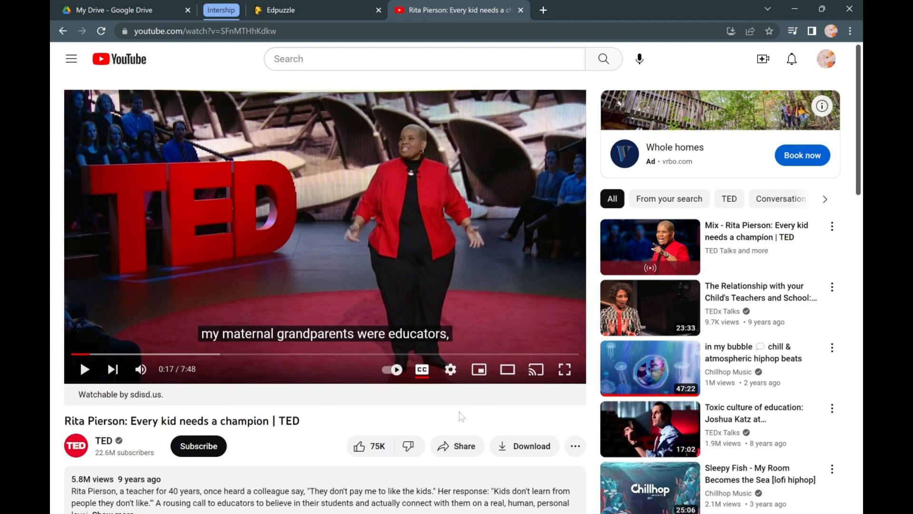
{"action": "left_click", "coordinate": [447, 449]}
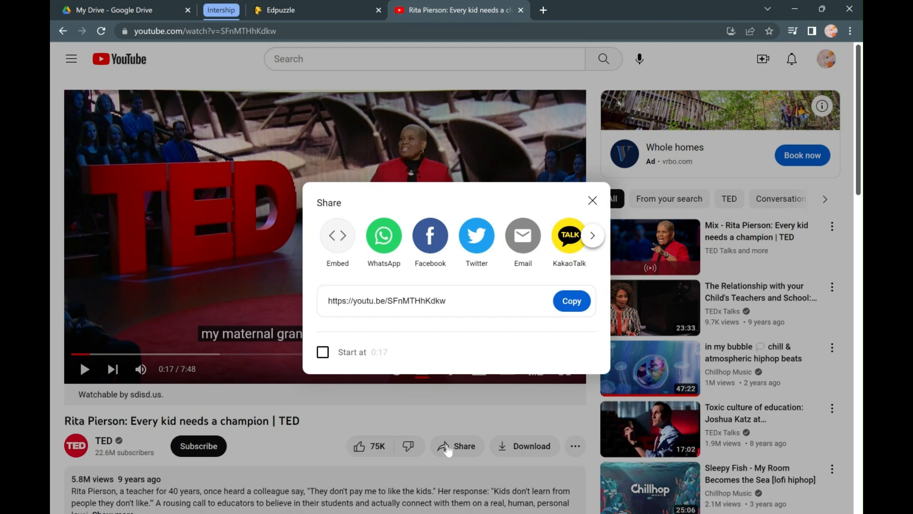
{"action": "left_click", "coordinate": [570, 300]}
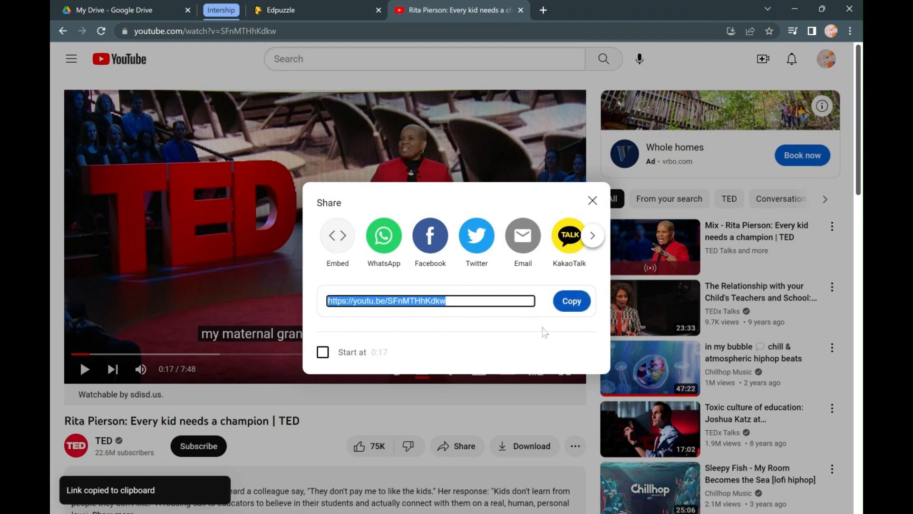
Step: Switch to Edpuzzle and load the copied YouTube link through its search so the video opens for editing
{"action": "left_click", "coordinate": [318, 9]}
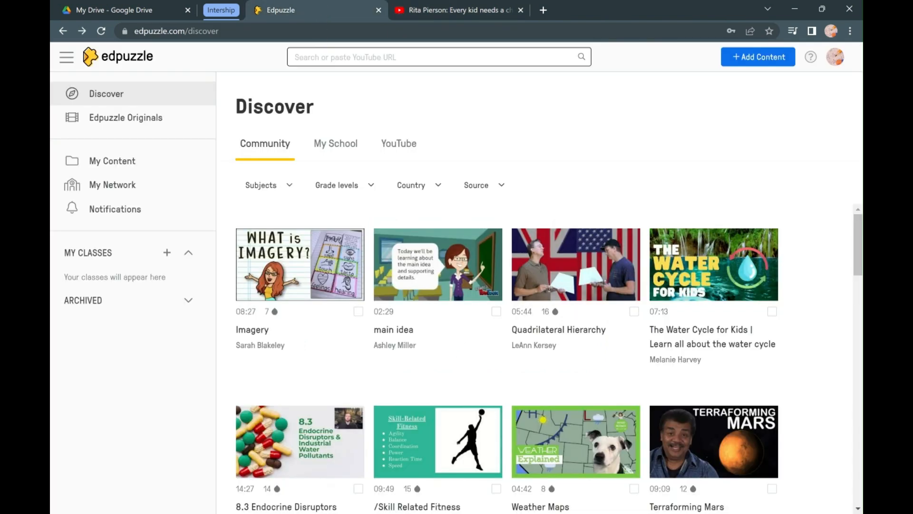
{"action": "left_click", "coordinate": [407, 57]}
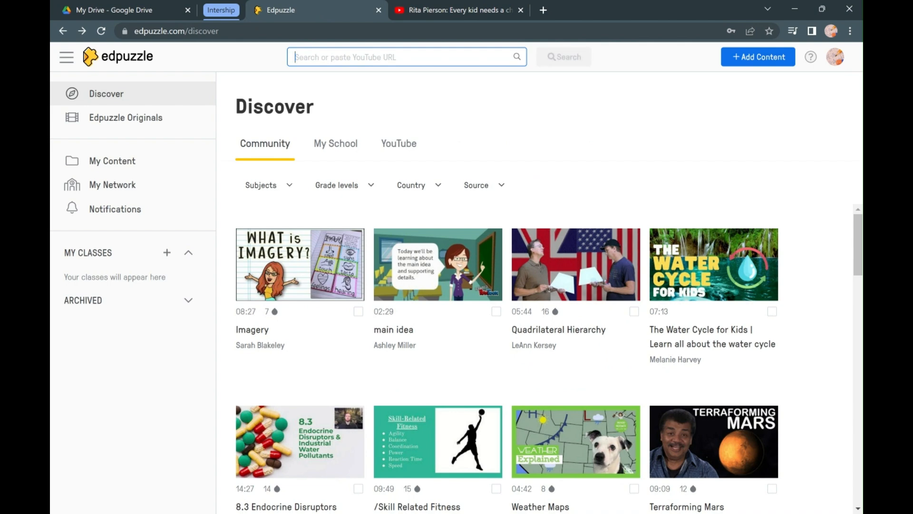
{"action": "key", "text": "ctrl+v"}
{"action": "key", "text": "Return"}
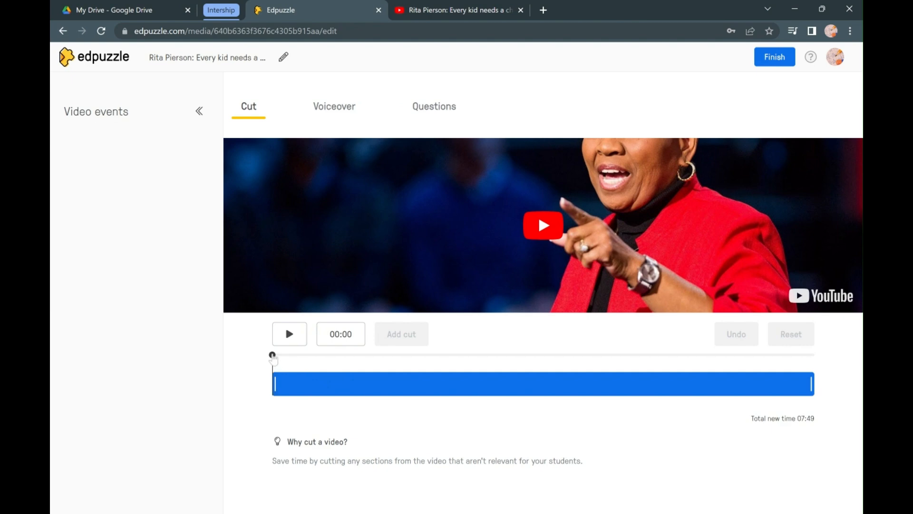
Step: Preview the intro and trim the start of the video to 00:14
{"action": "left_click", "coordinate": [273, 355]}
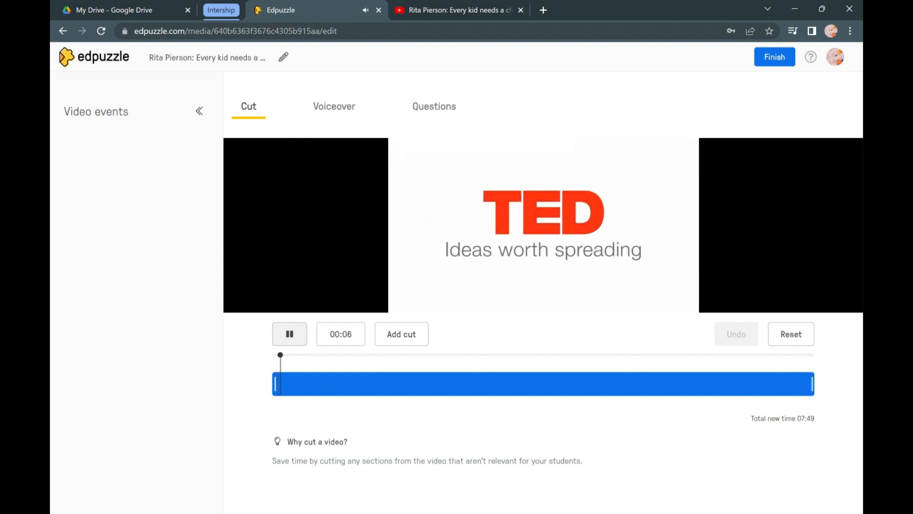
{"action": "left_click", "coordinate": [288, 339]}
{"action": "left_click_drag", "start_coordinate": [273, 383], "coordinate": [289, 385]}
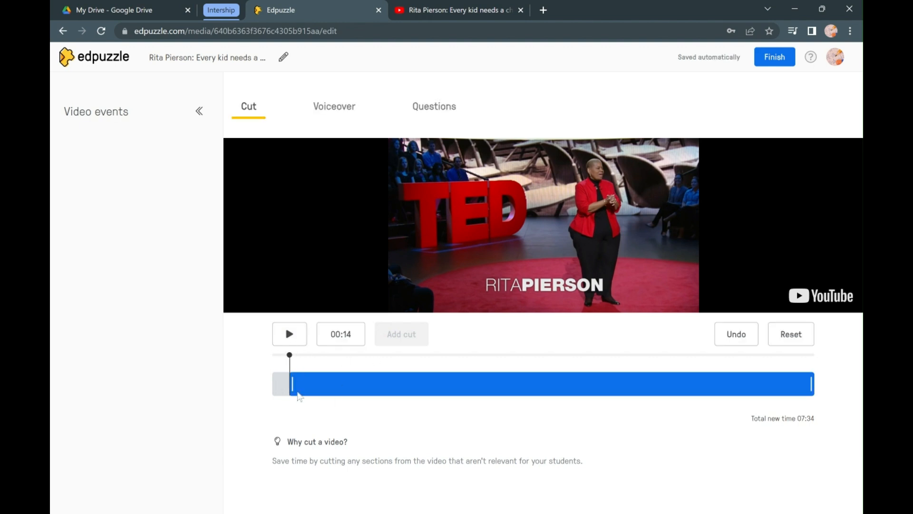
Step: Undo a trial trim of the video's end at 07:42 and add a cut at that time instead
{"action": "mouse_move", "coordinate": [810, 381]}
{"action": "left_mouse_down"}
{"action": "mouse_move", "coordinate": [798, 386]}
{"action": "mouse_move", "coordinate": [809, 387]}
{"action": "left_mouse_up"}
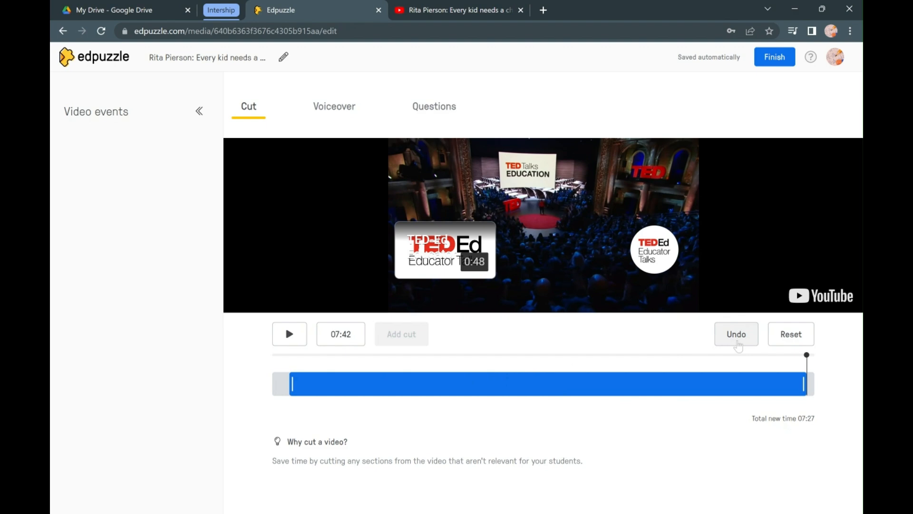
{"action": "left_click", "coordinate": [737, 344]}
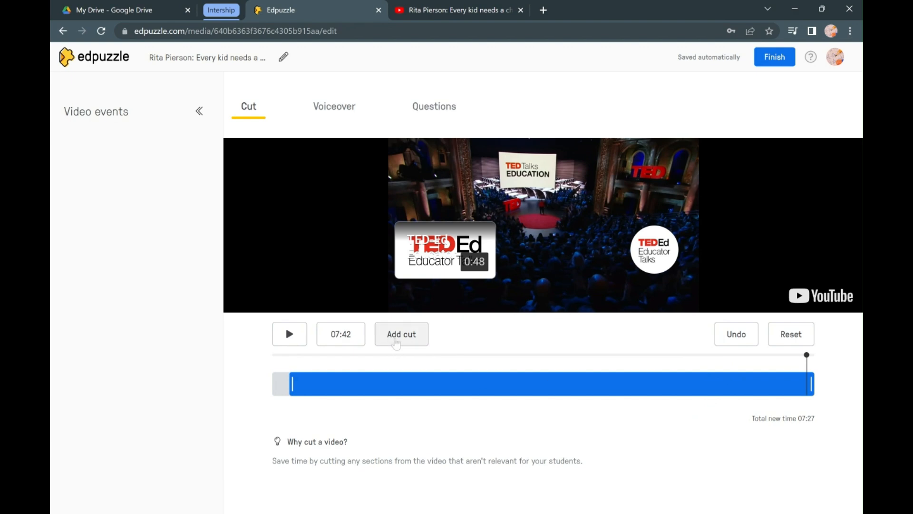
{"action": "left_click", "coordinate": [396, 339]}
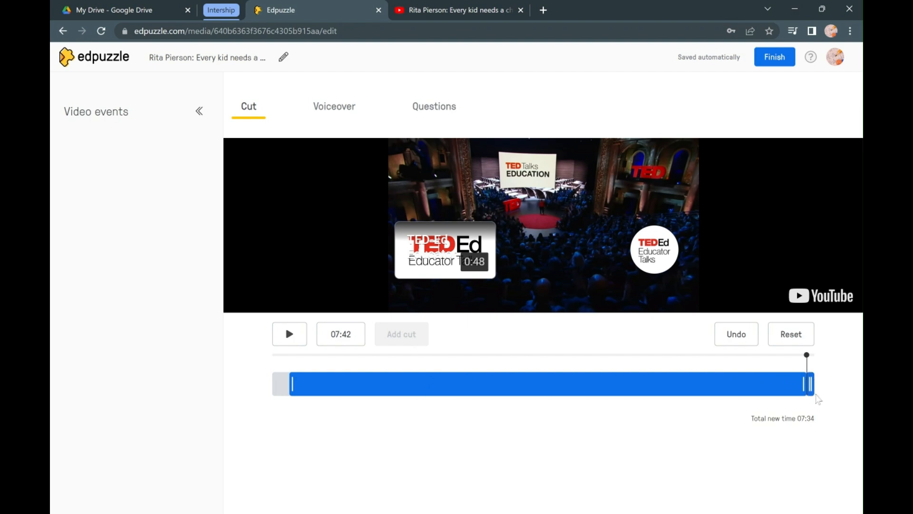
{"action": "left_click", "coordinate": [811, 383]}
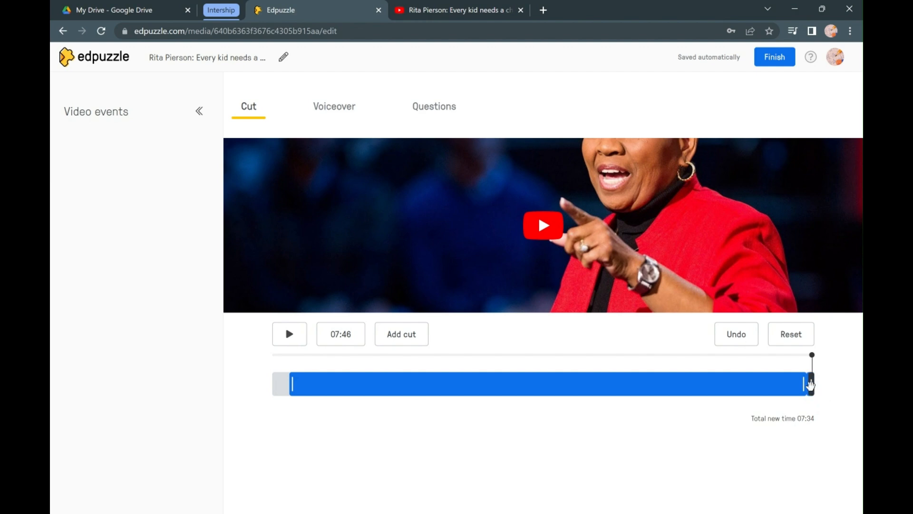
{"action": "left_click_drag", "start_coordinate": [812, 358], "coordinate": [806, 360]}
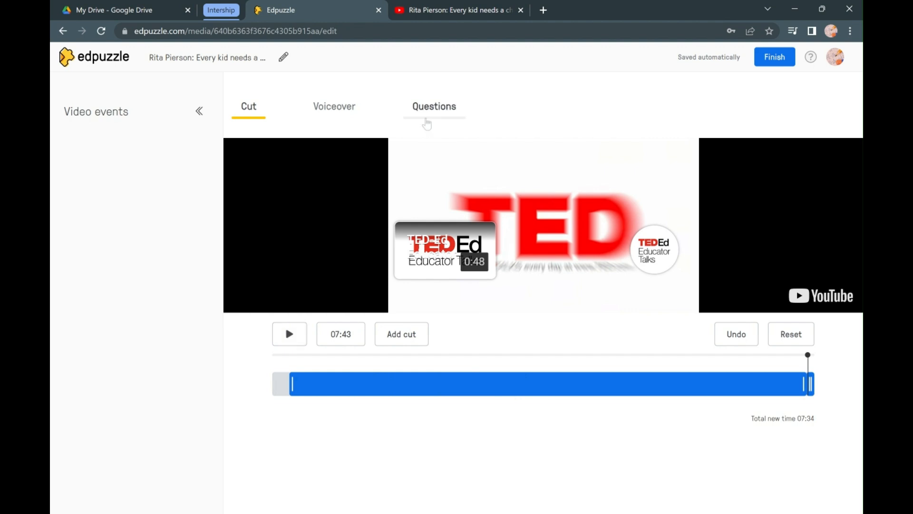
Step: Go to question editing and pause the video at 00:41
{"action": "left_click", "coordinate": [427, 124]}
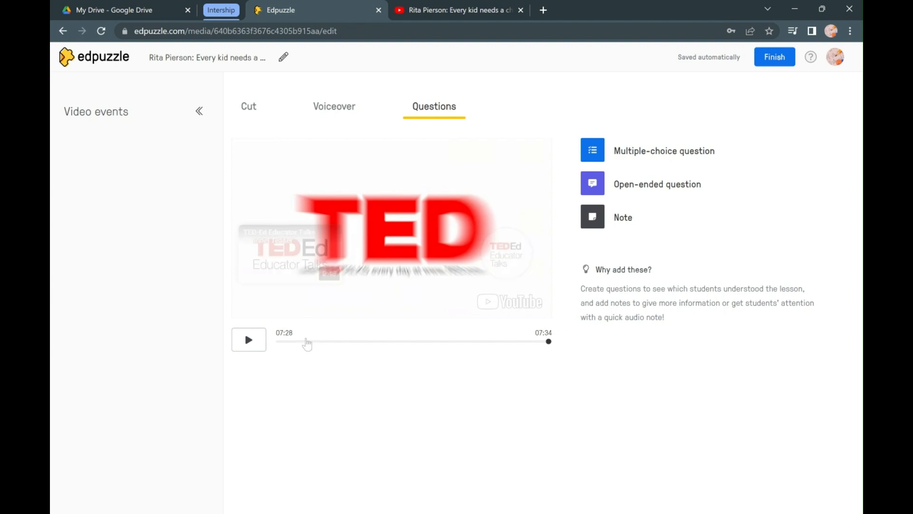
{"action": "left_click", "coordinate": [306, 341]}
{"action": "left_click", "coordinate": [297, 342]}
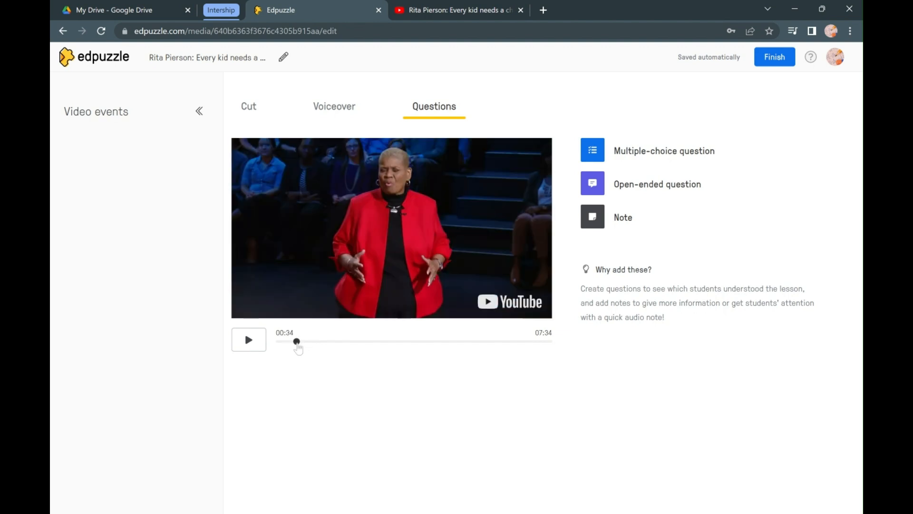
{"action": "left_click", "coordinate": [251, 347]}
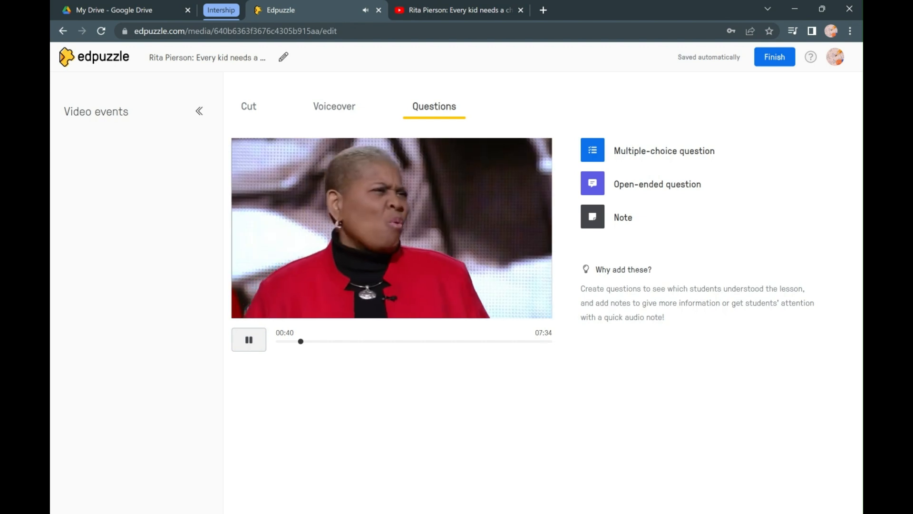
{"action": "left_click", "coordinate": [255, 343]}
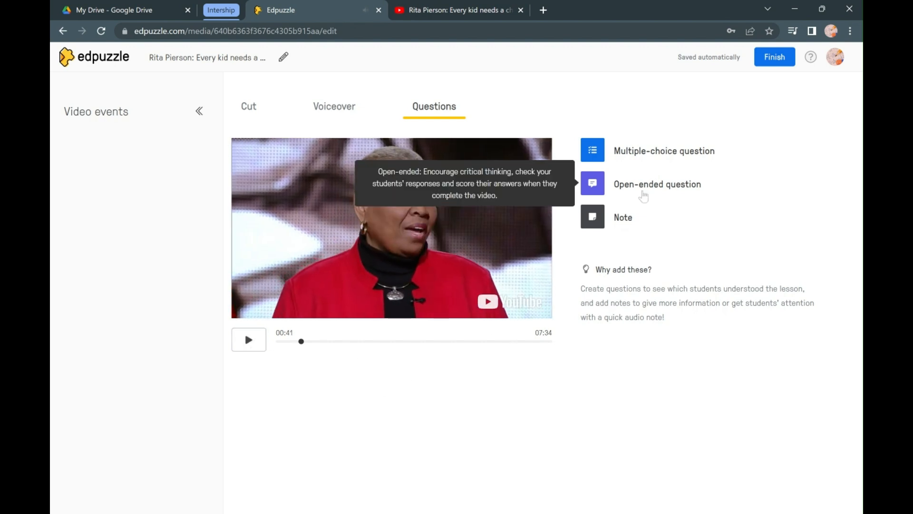
Step: Add the open-ended question "Think about a student who struggles in your class. Why do you feel like they struggle? Is it outside influences or other factors?"
{"action": "left_click", "coordinate": [643, 192]}
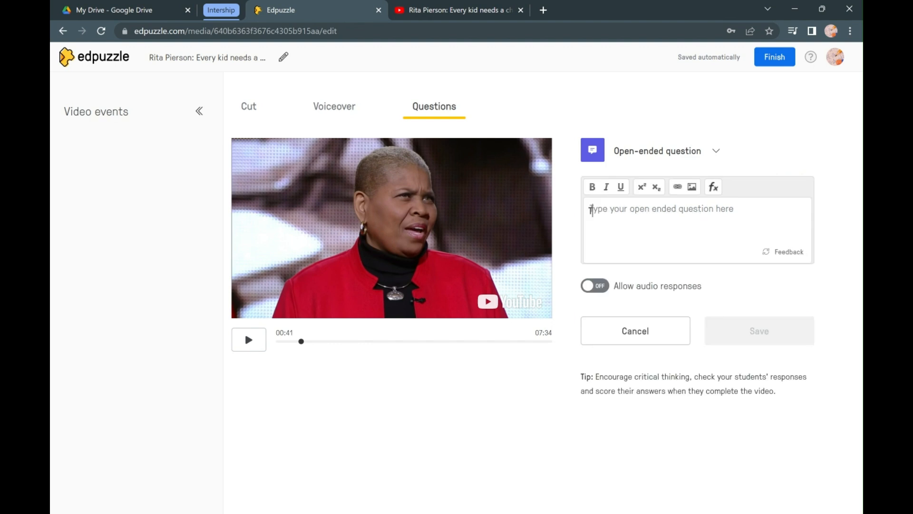
{"action": "type", "text": "THis"}
{"action": "key", "text": "BackSpace"}
{"action": "key", "text": "BackSpace"}
{"action": "type", "text": "ink about a student who stru"}
{"action": "key", "text": "BackSpace"}
{"action": "type", "text": "ruggles in"}
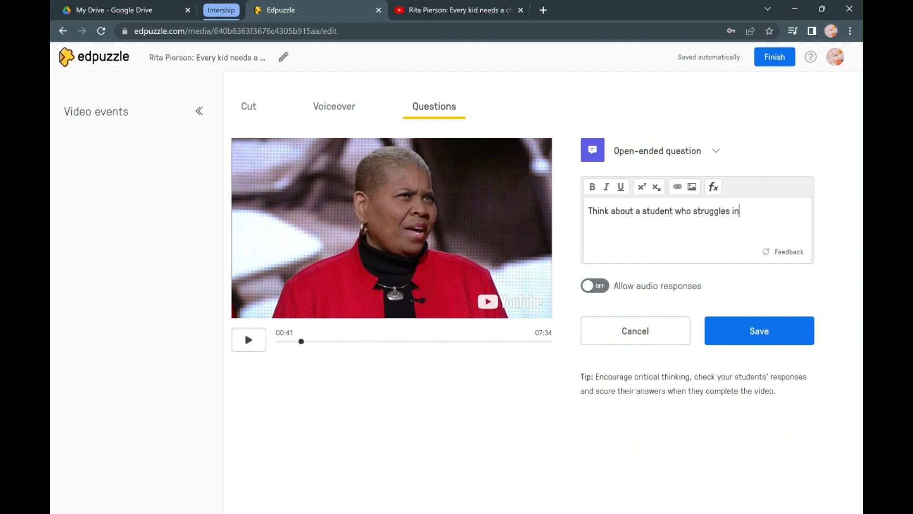
{"action": "type", "text": " your class"}
{"action": "type", "text": ". Why "}
{"action": "type", "text": "do you feel"}
{"action": "type", "text": " like th"}
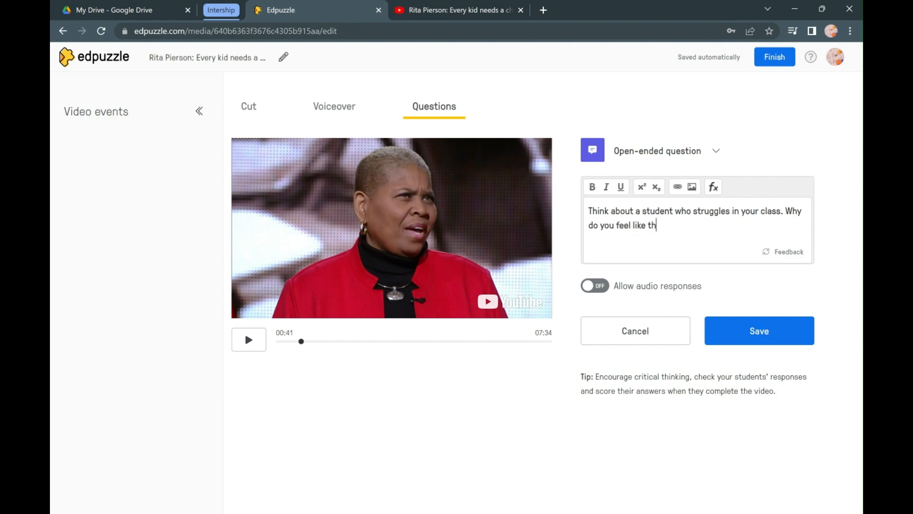
{"action": "type", "text": "ey struggle? Is it outsideside"}
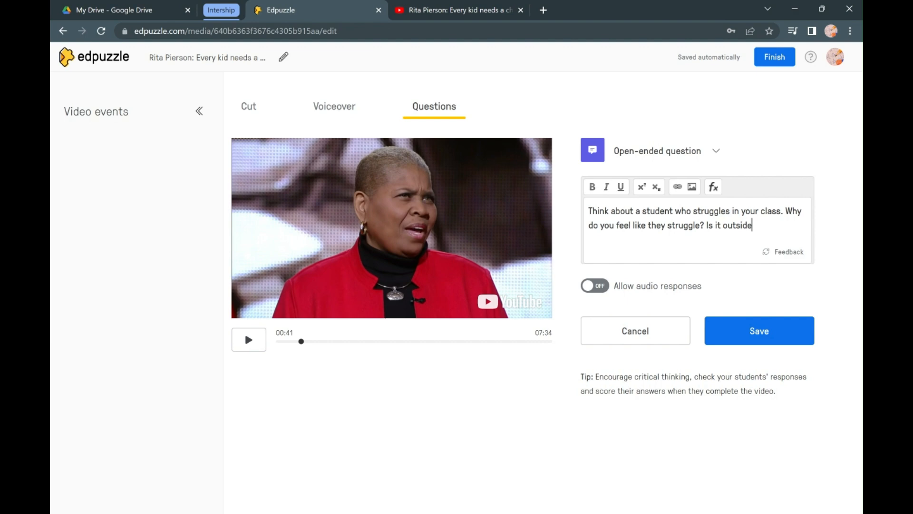
{"action": "key", "text": "BackSpace"}
{"action": "key", "text": "BackSpace"}
{"action": "type", "text": "influences or other factors?"}
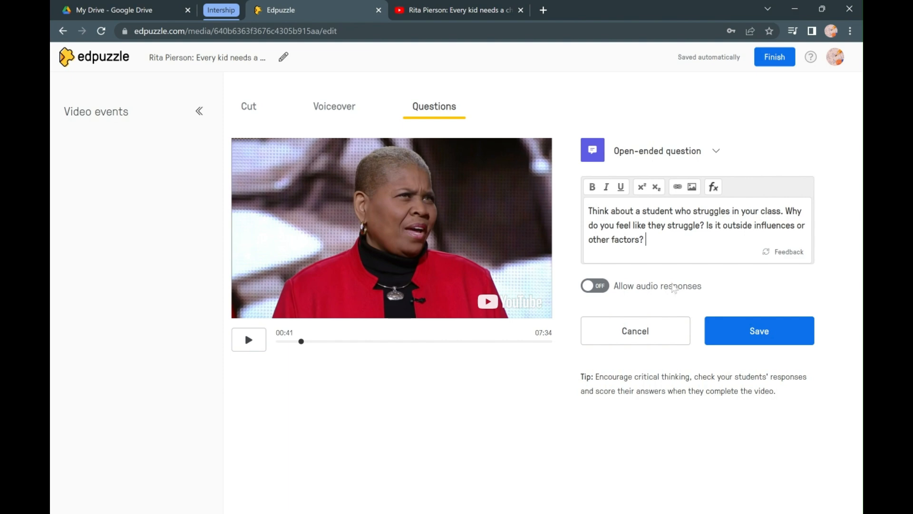
{"action": "left_click", "coordinate": [728, 331]}
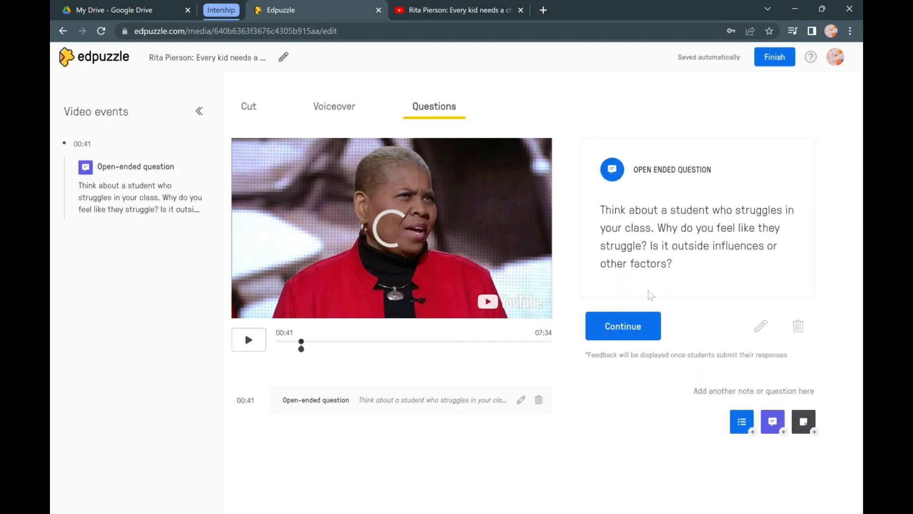
Step: Resume playback after the saved question and pause the video at 00:50
{"action": "left_click", "coordinate": [617, 333]}
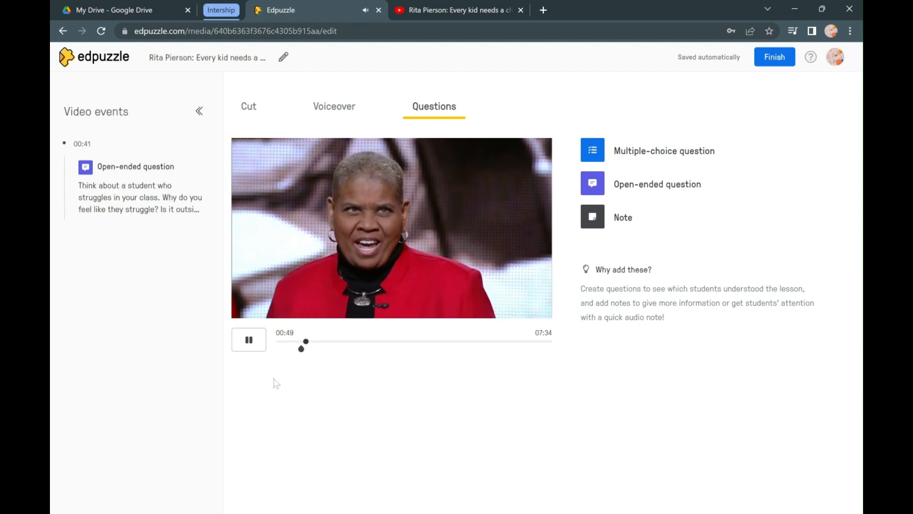
{"action": "left_click", "coordinate": [255, 346]}
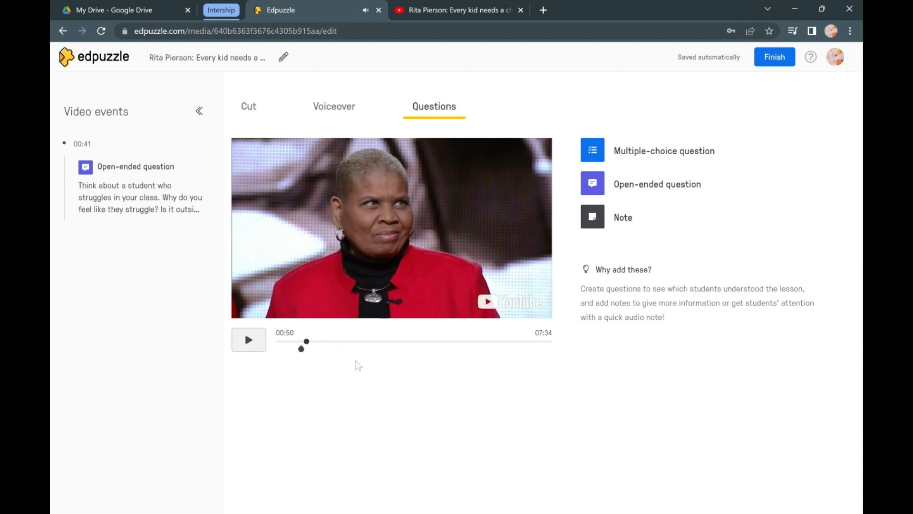